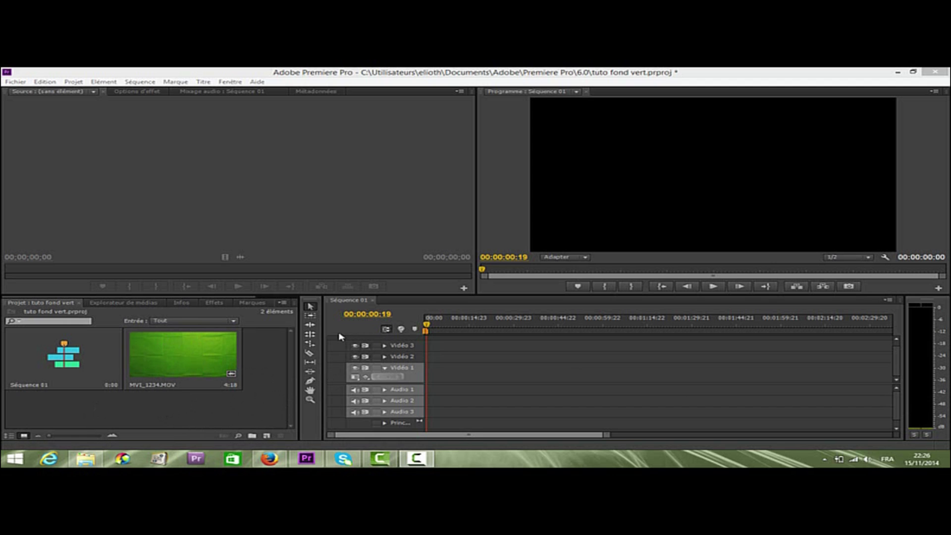
# Place the MVI_1234.MOV clip at the start of the Vidéo 1 track and preview it, returning the playhead to the beginning
pyautogui.click(174, 369)
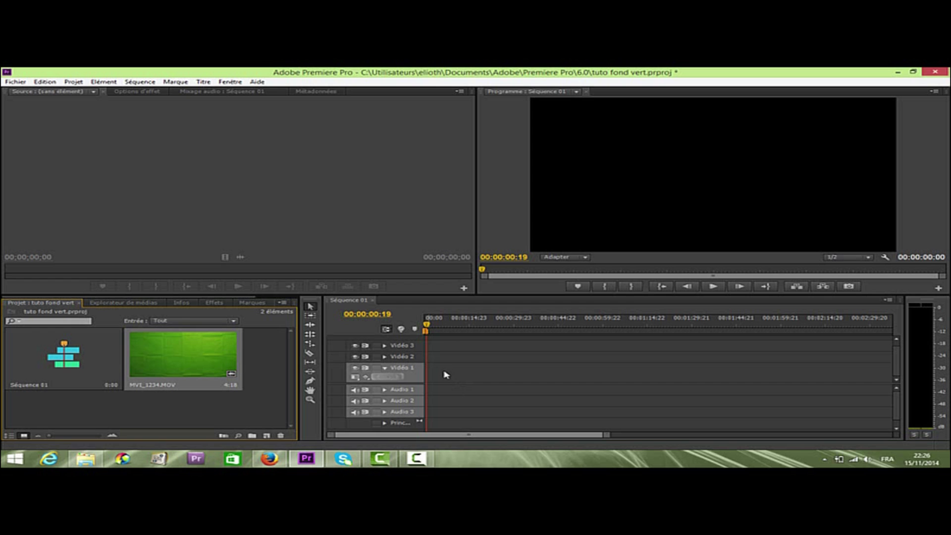
pyautogui.moveTo(148, 342); pyautogui.dragTo(426, 377)
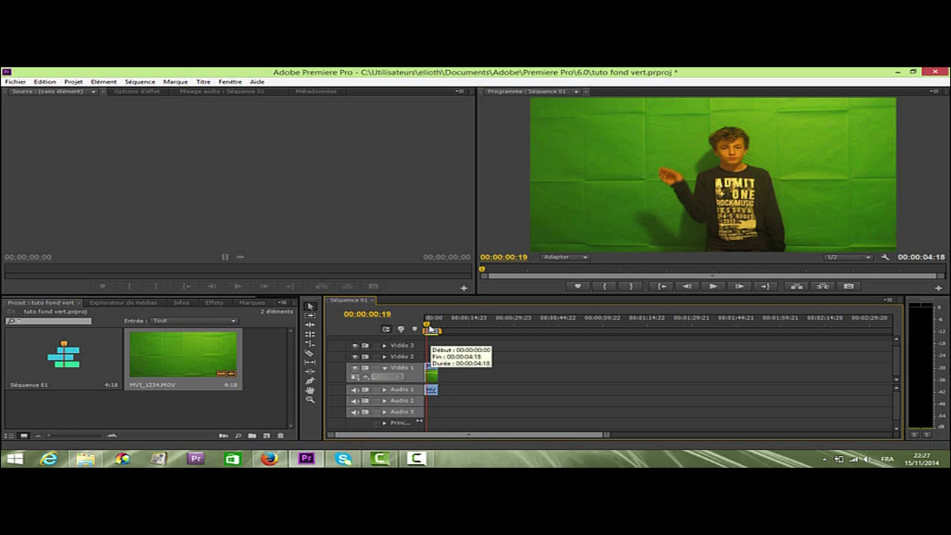
pyautogui.moveTo(430, 325); pyautogui.dragTo(424, 325)
pyautogui.press('space')
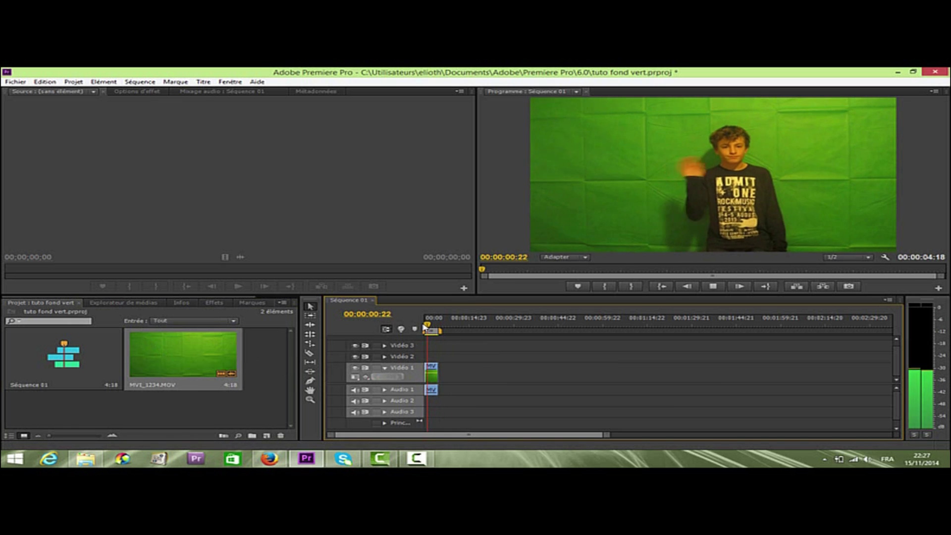
pyautogui.press('space')
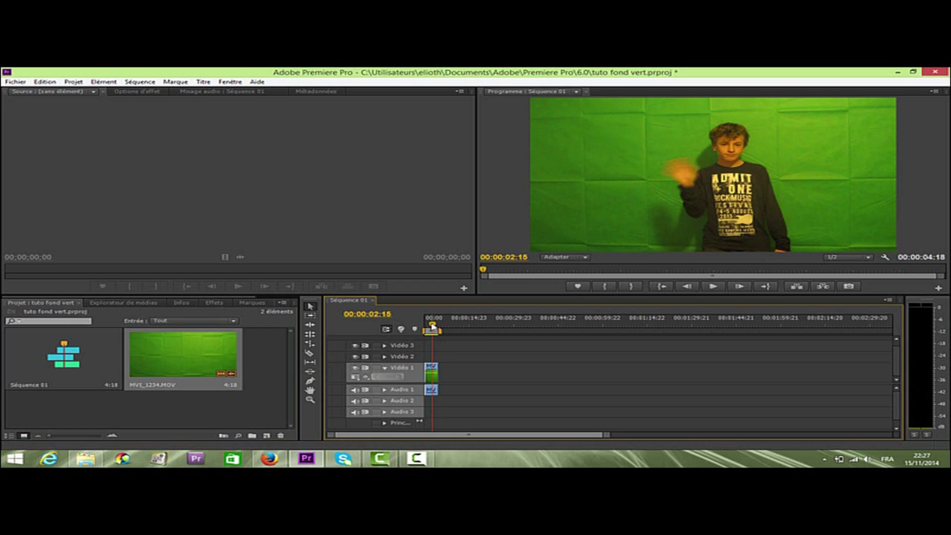
pyautogui.moveTo(432, 327); pyautogui.dragTo(425, 327)
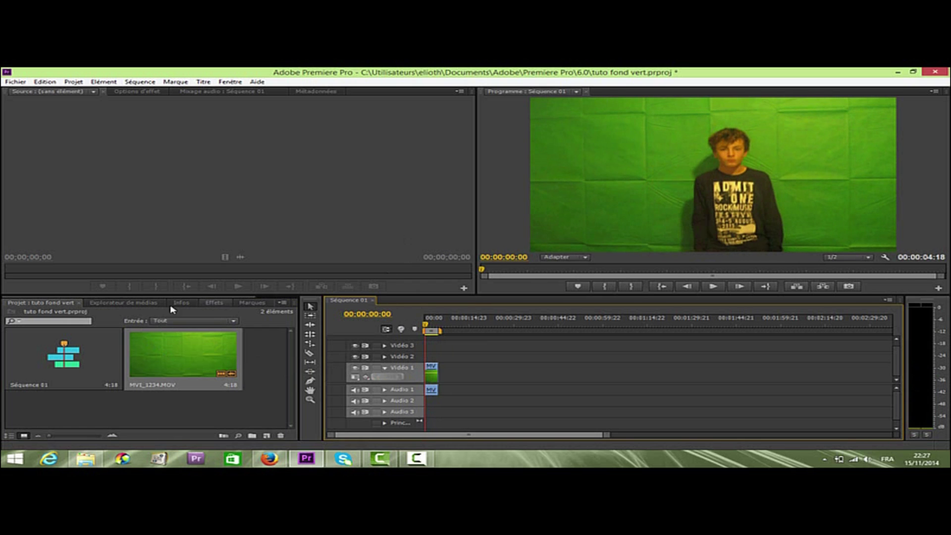
# Apply the Incrustation Chrominance video effect to the clip on Vidéo 1 and display the clip's effect options
pyautogui.click(215, 302)
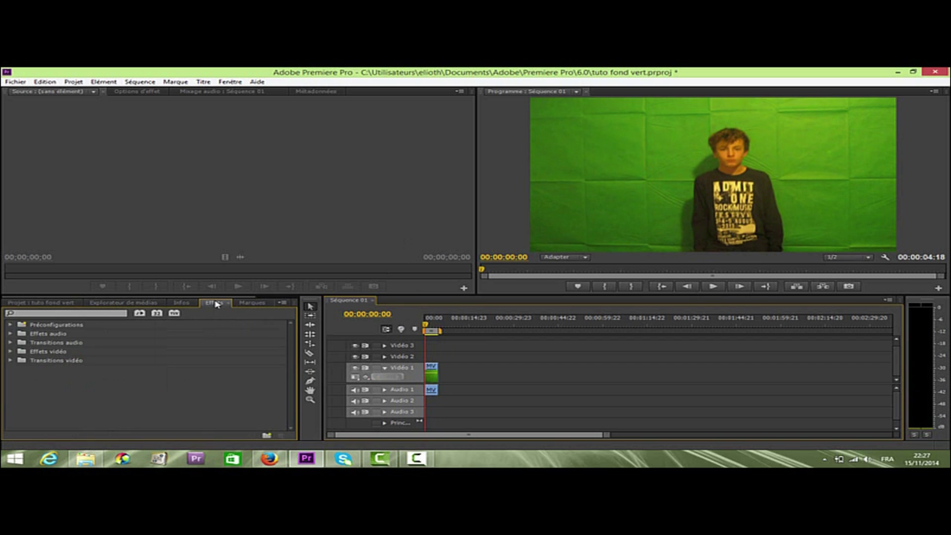
pyautogui.click(11, 352)
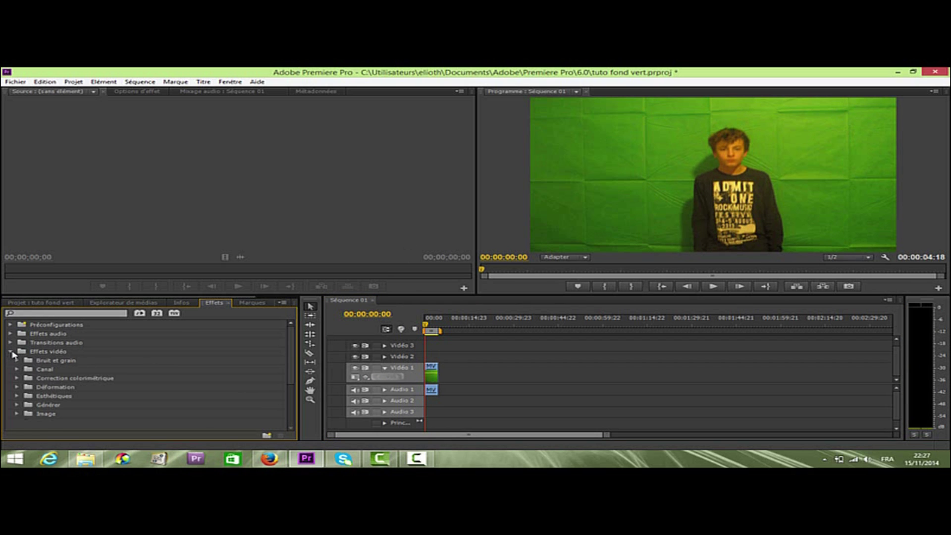
pyautogui.click(17, 423)
pyautogui.scroll(-4, 290, 348)
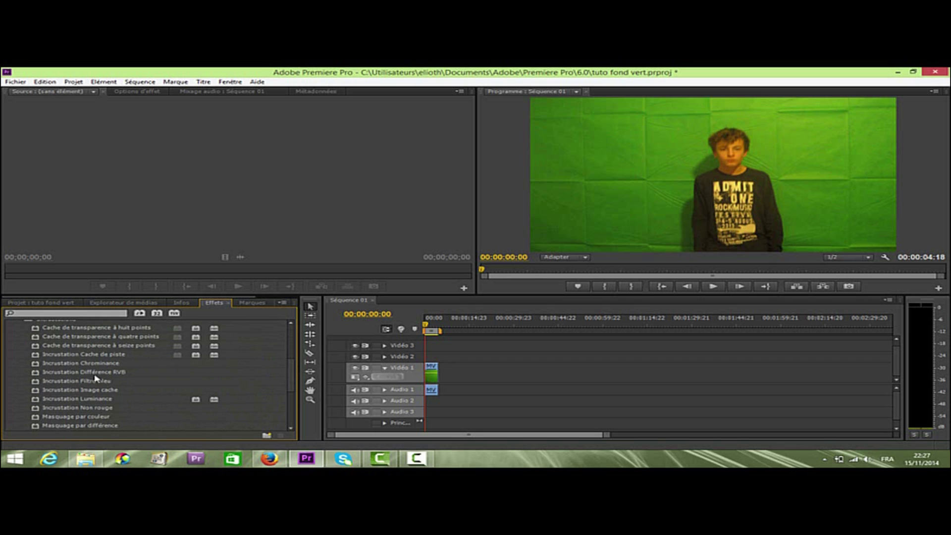
pyautogui.click(70, 364)
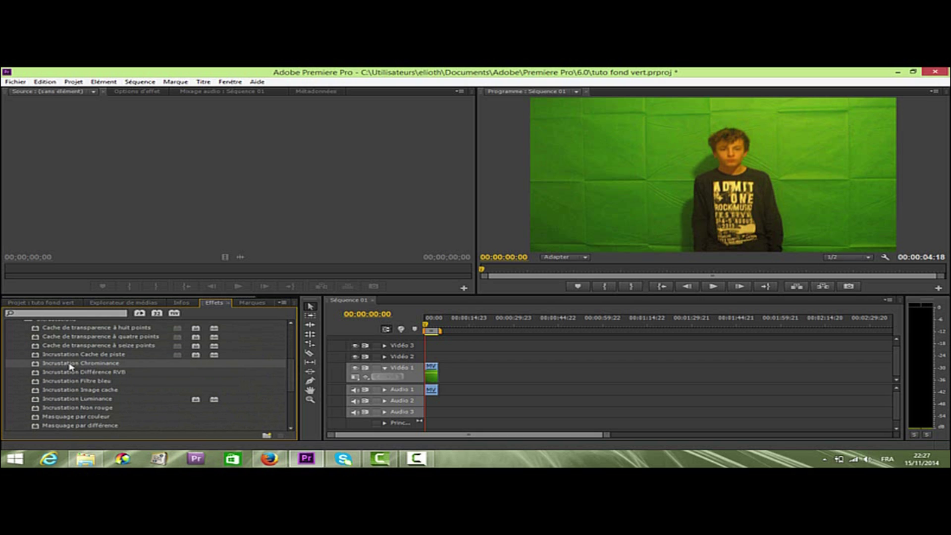
pyautogui.moveTo(67, 364); pyautogui.dragTo(436, 368)
pyautogui.click(134, 93)
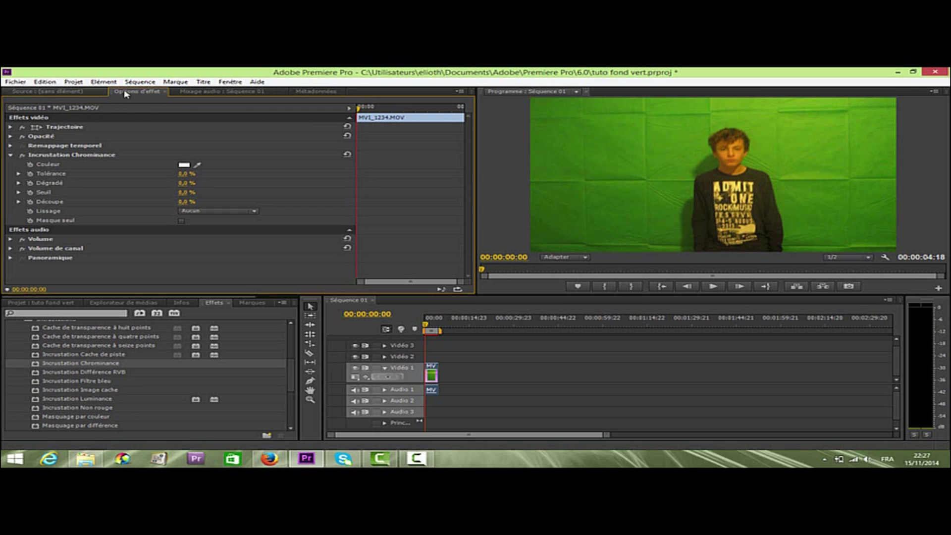
pyautogui.click(229, 82)
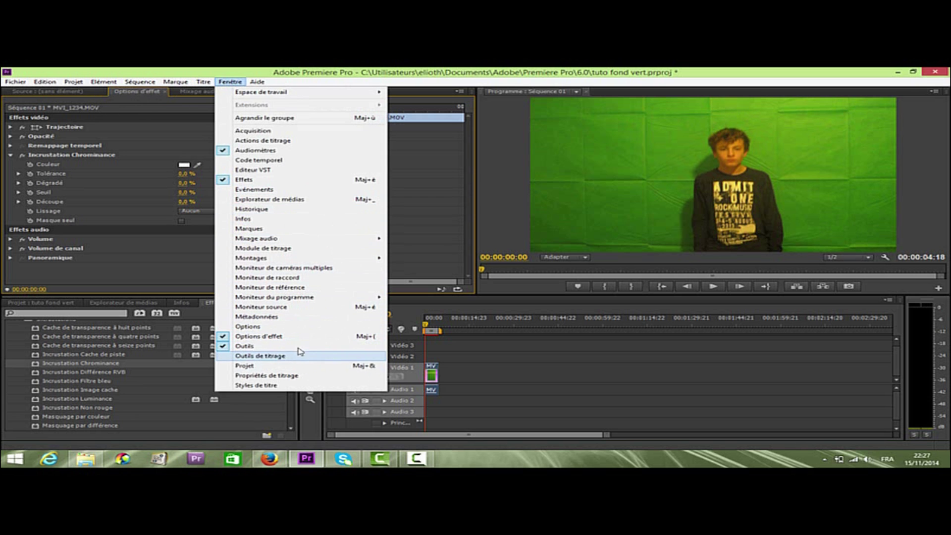
pyautogui.click(137, 94)
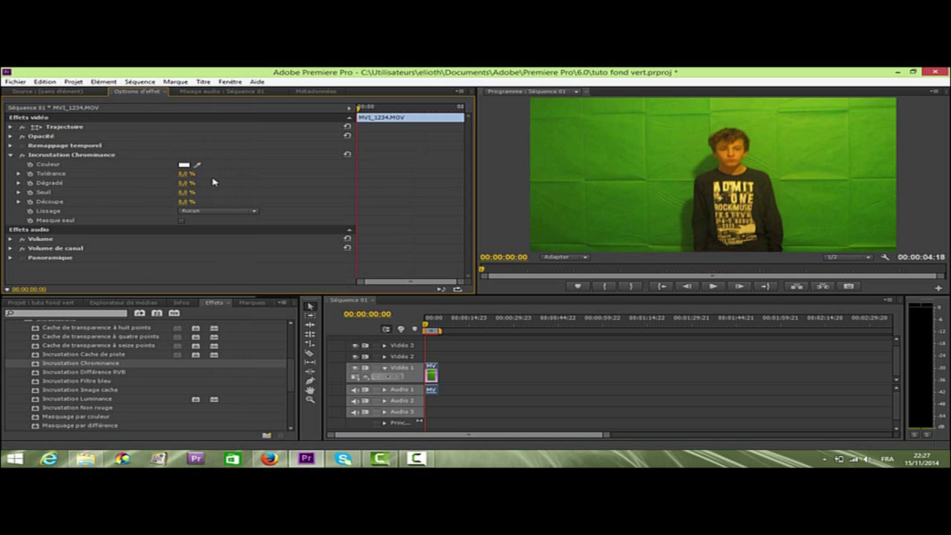
# Sample the green backdrop with the eyedropper as the Incrustation Chrominance key colour
pyautogui.moveTo(203, 164); pyautogui.dragTo(625, 175)
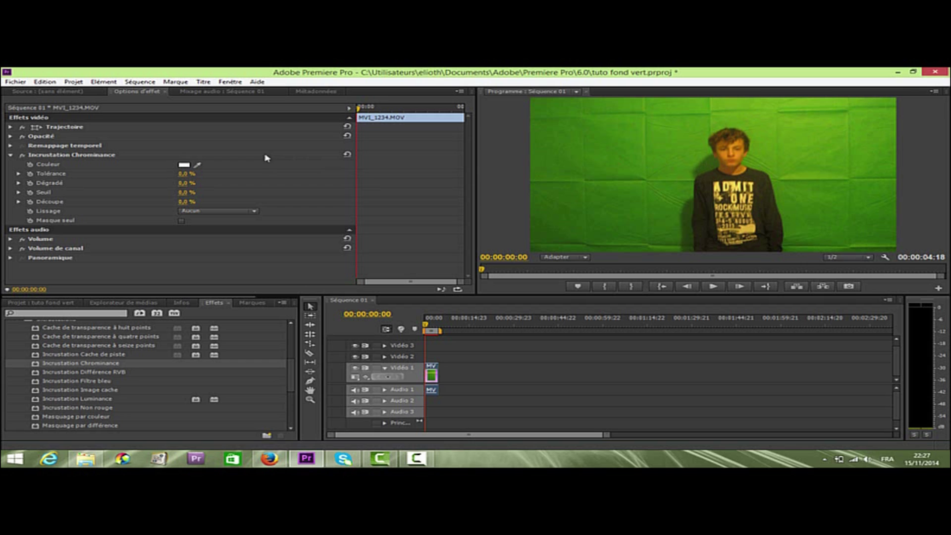
pyautogui.moveTo(198, 164); pyautogui.dragTo(770, 147)
pyautogui.moveTo(649, 150); pyautogui.dragTo(637, 193)
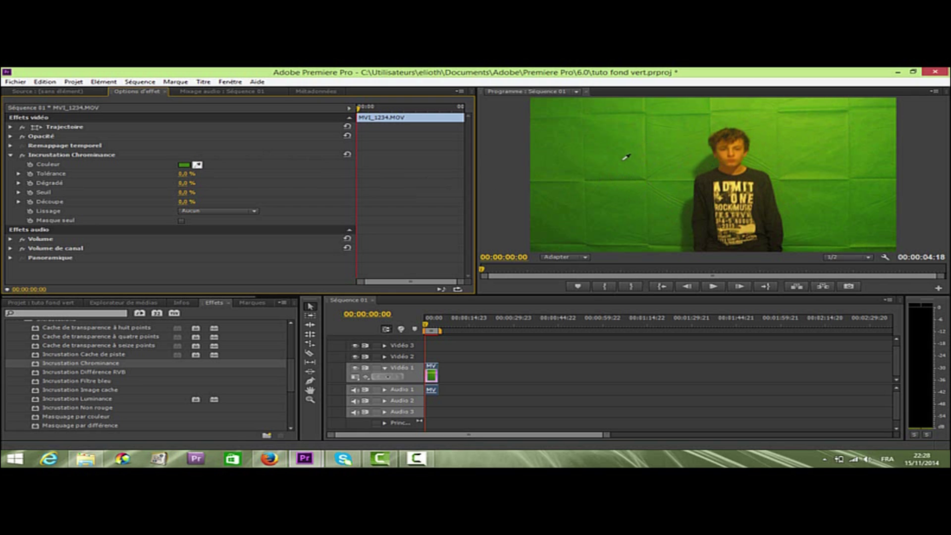
pyautogui.moveTo(659, 172); pyautogui.dragTo(679, 157)
pyautogui.moveTo(526, 189); pyautogui.dragTo(632, 105)
pyautogui.moveTo(611, 169); pyautogui.dragTo(611, 169)
# Set the chroma key's Tolérance to 40% and preview the keyed clip, returning the playhead to the start
pyautogui.moveTo(186, 174); pyautogui.dragTo(594, 166)
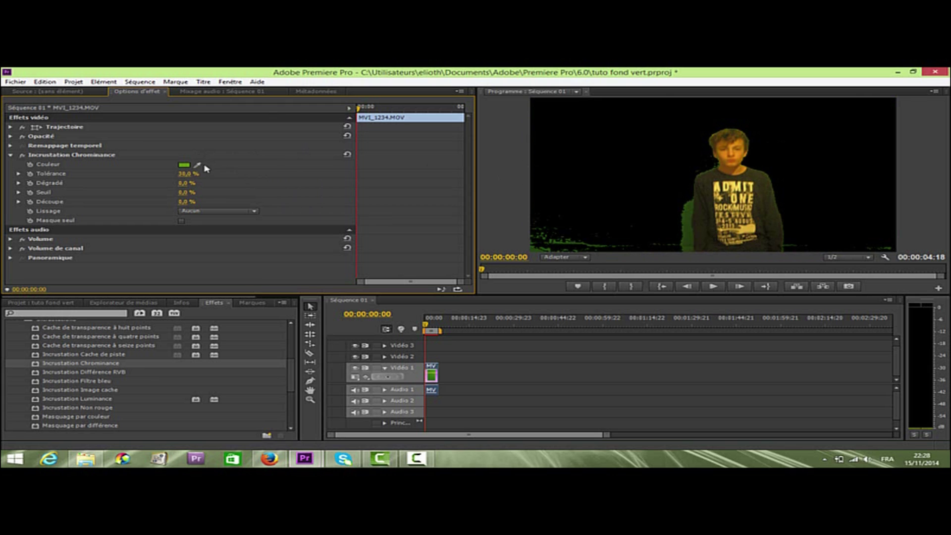
pyautogui.moveTo(184, 174); pyautogui.dragTo(189, 174)
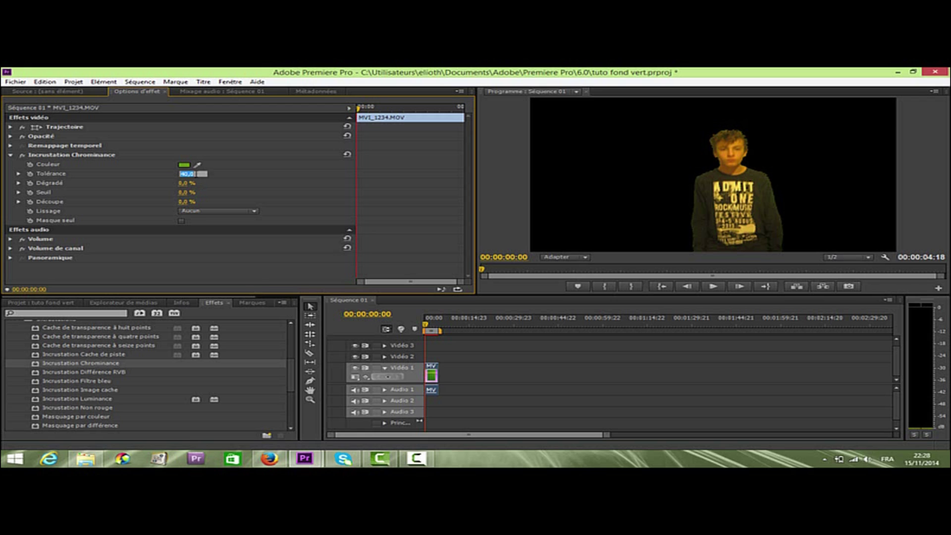
pyautogui.moveTo(187, 174); pyautogui.dragTo(188, 174)
pyautogui.press('space')
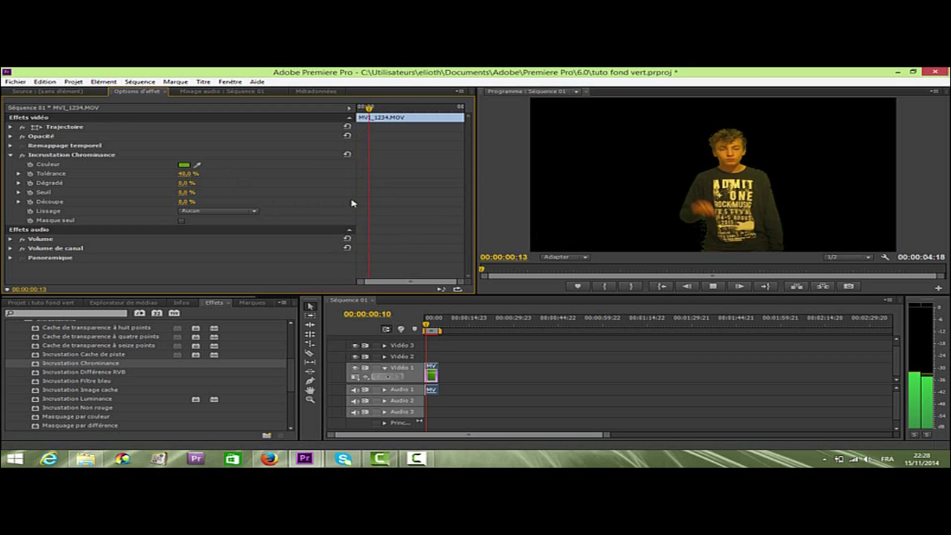
pyautogui.press('space')
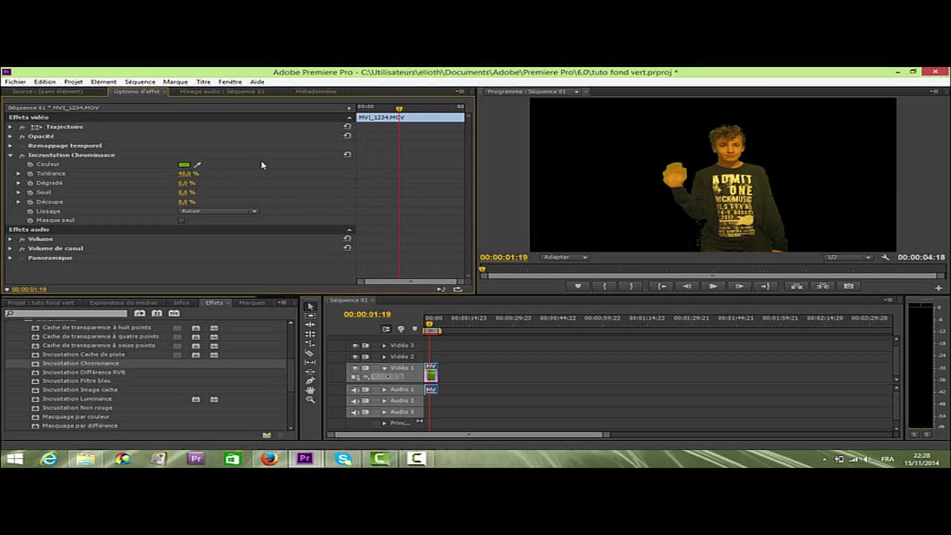
pyautogui.moveTo(405, 106); pyautogui.dragTo(358, 107)
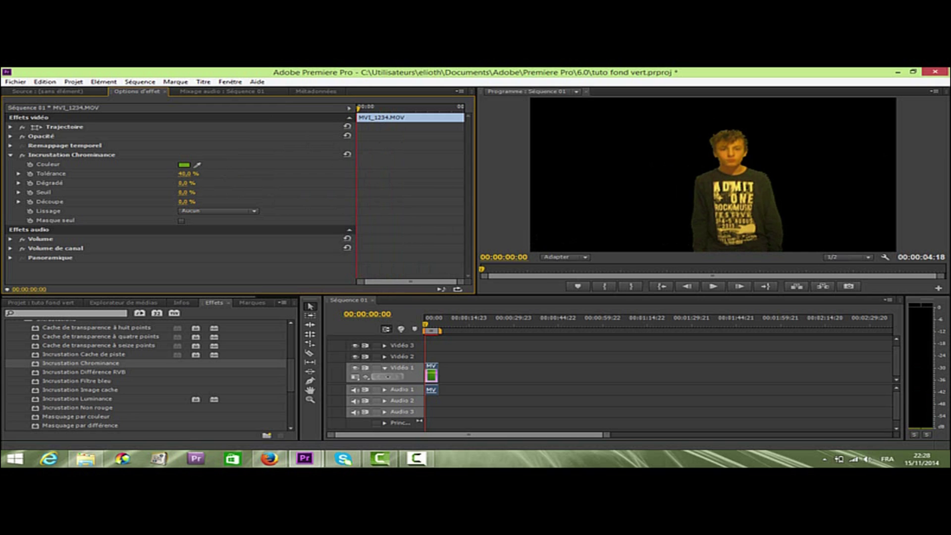
# Resample the key colour from the green backdrop above the boy's head, set Tolérance to 39% and preview the key
pyautogui.moveTo(220, 174); pyautogui.dragTo(194, 174)
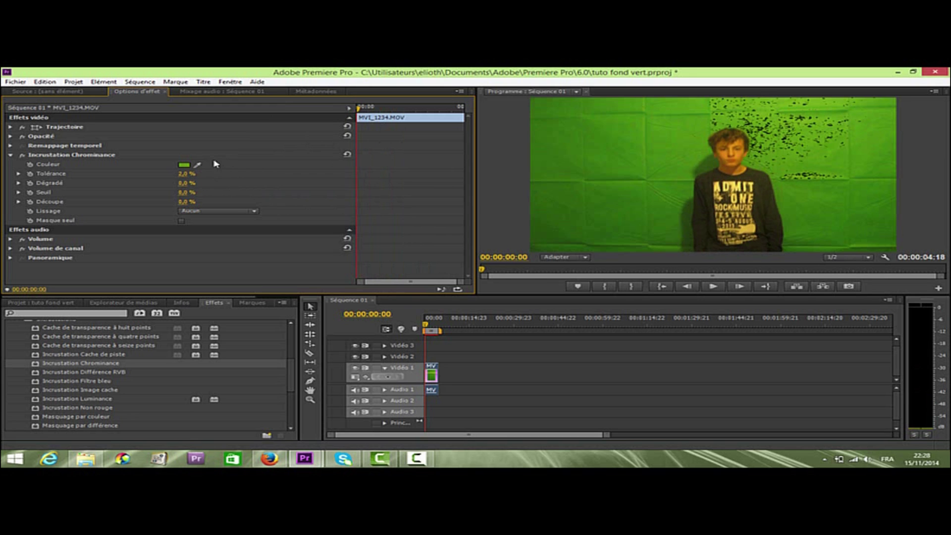
pyautogui.click(200, 162)
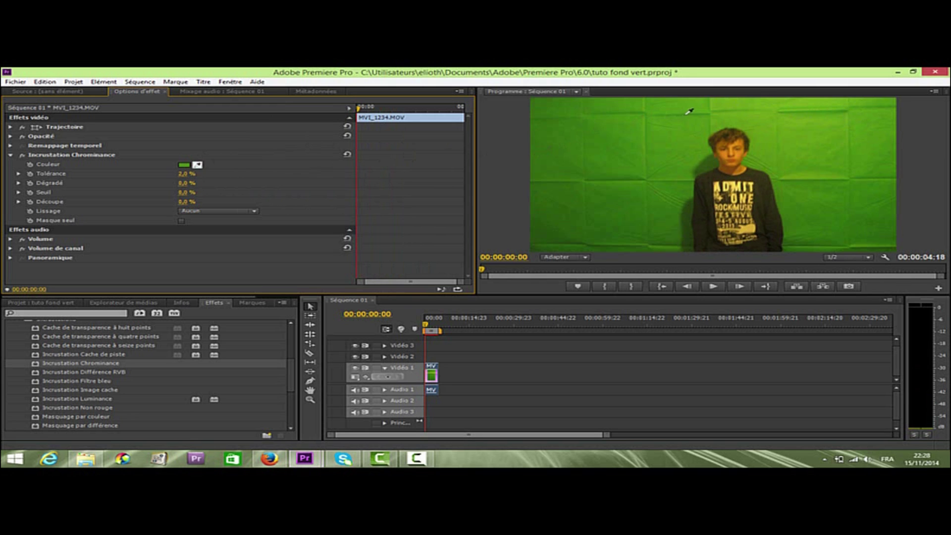
pyautogui.click(724, 108)
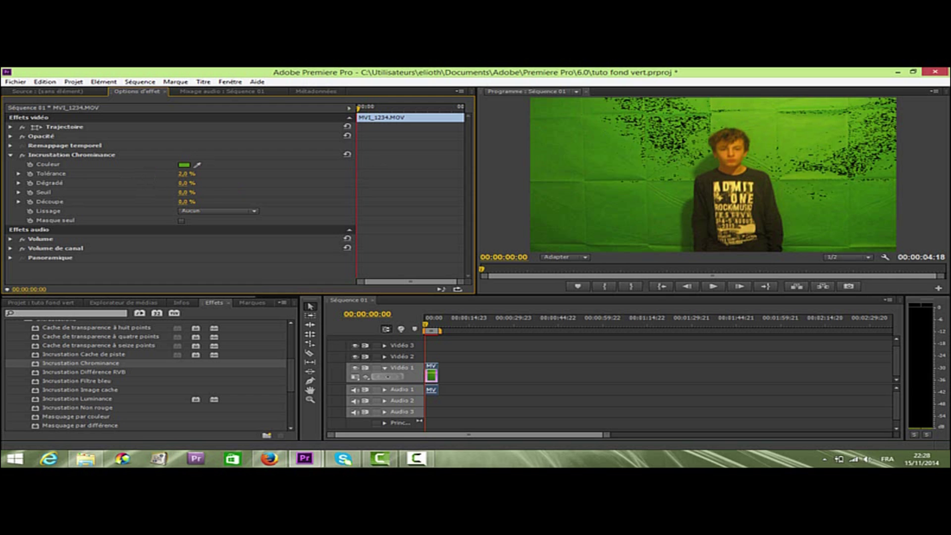
pyautogui.moveTo(187, 174); pyautogui.dragTo(215, 174)
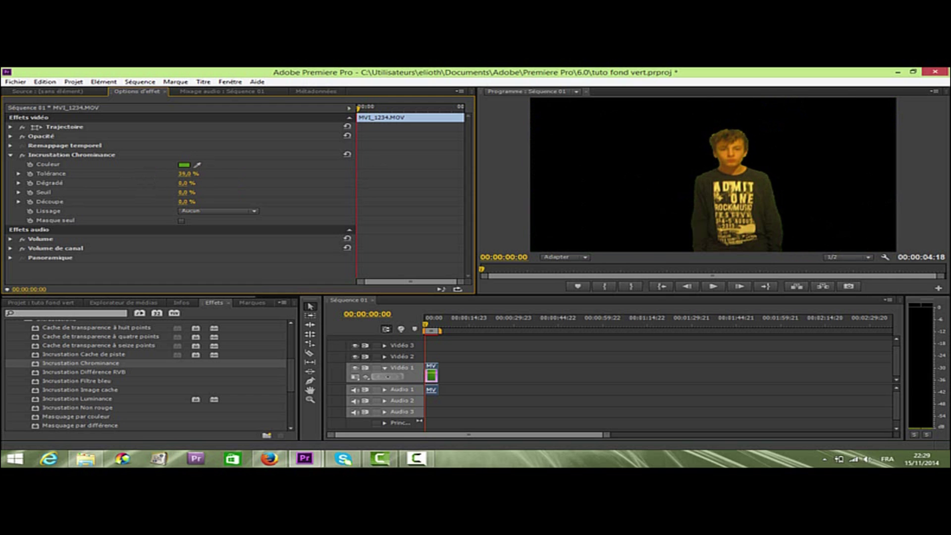
pyautogui.press('space')
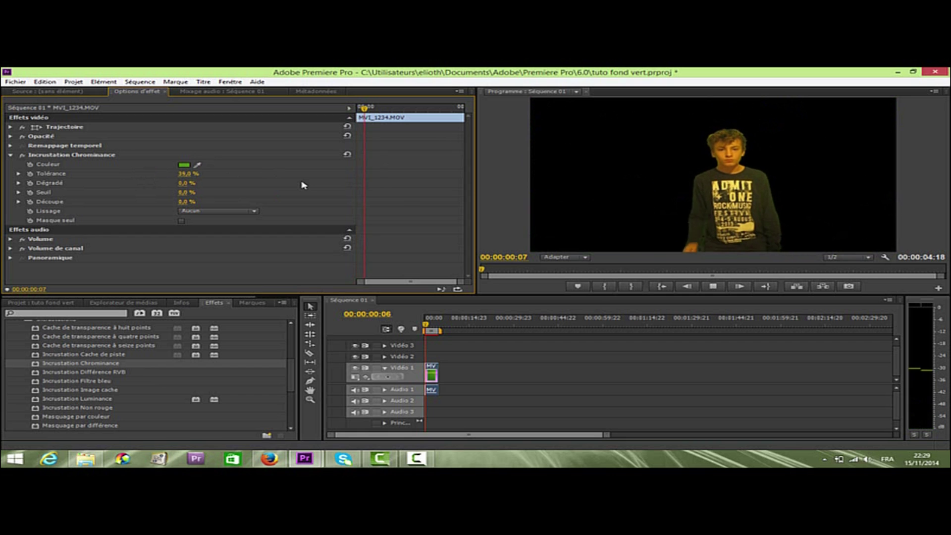
pyautogui.press('space')
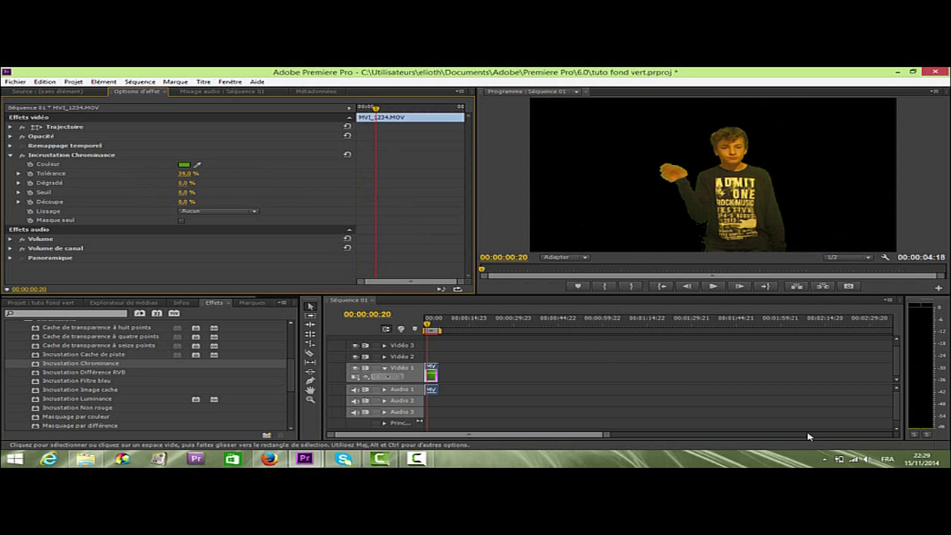
# Import the La-nebuleuse image from the desktop into the project
pyautogui.click(948, 465)
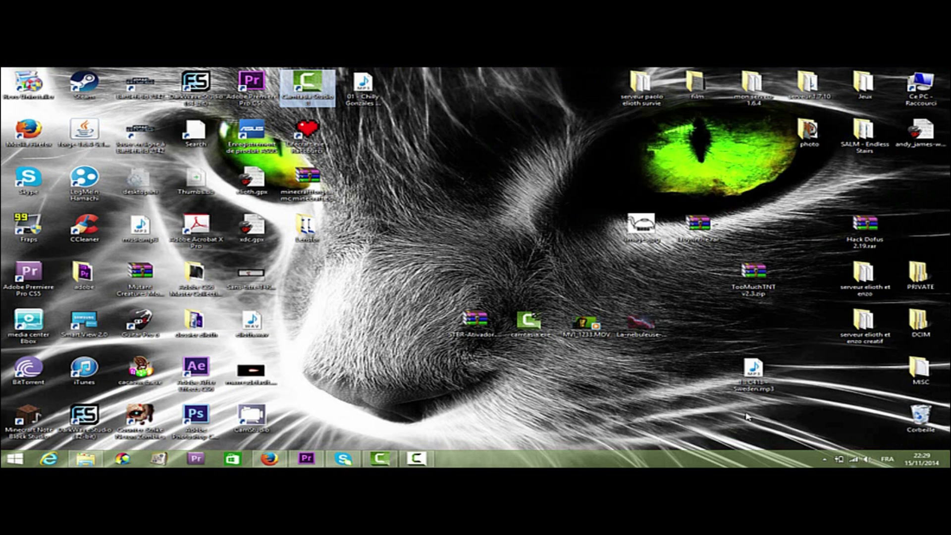
pyautogui.click(647, 327)
pyautogui.moveTo(646, 327); pyautogui.dragTo(87, 404)
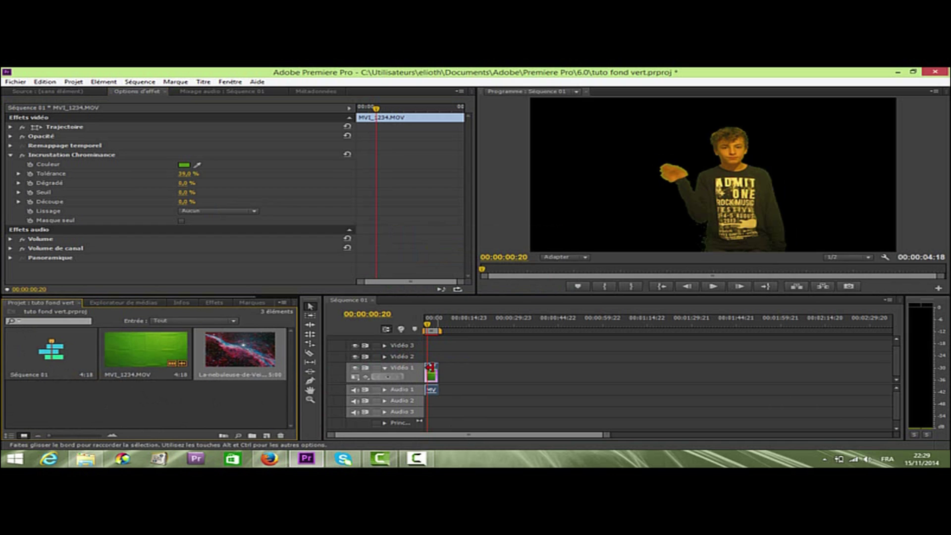
# Move the keyed clip up to Vidéo 2 and place the nebula image beneath it at the start of Vidéo 1
pyautogui.moveTo(433, 370); pyautogui.dragTo(433, 358)
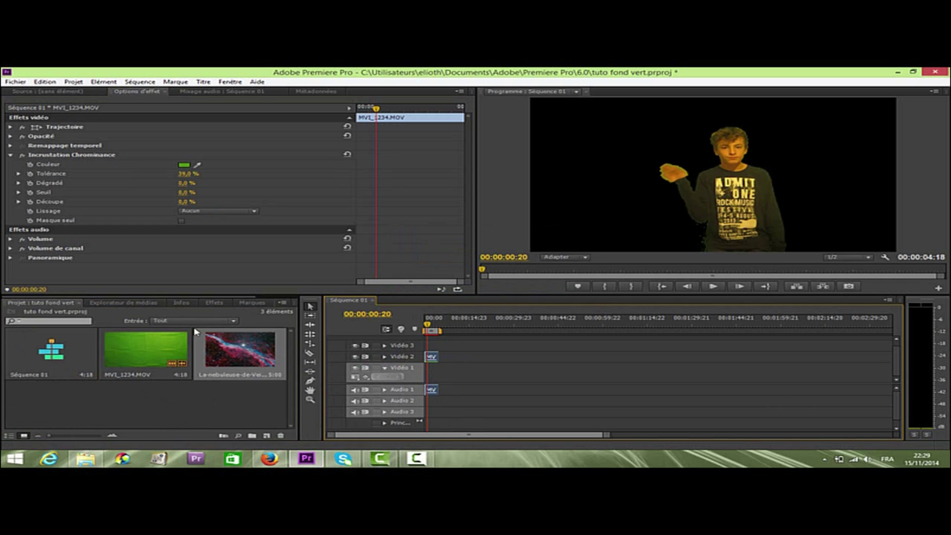
pyautogui.moveTo(230, 342); pyautogui.dragTo(432, 369)
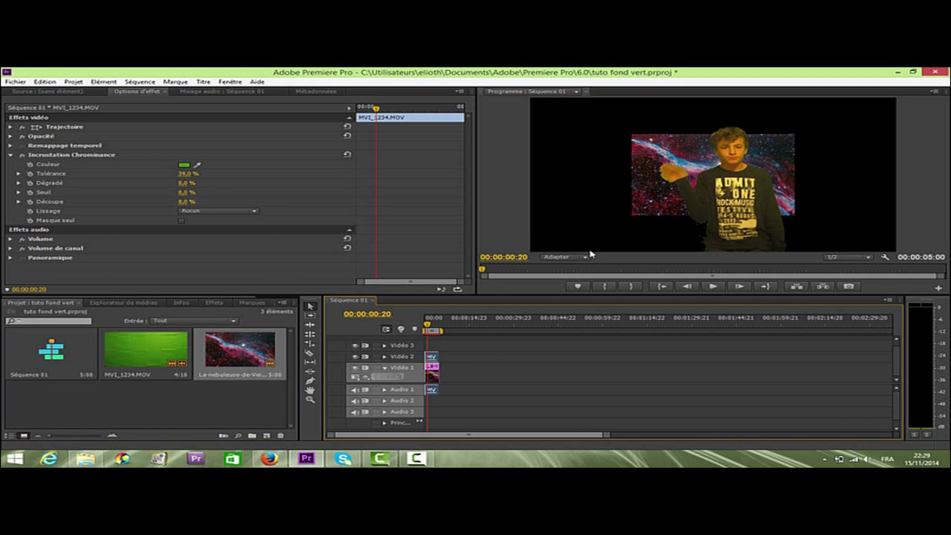
# Scale the nebula image to fill the whole frame, moving the Vidéo 2 clip aside meanwhile and back to the sequence start
pyautogui.moveTo(444, 357); pyautogui.dragTo(486, 358)
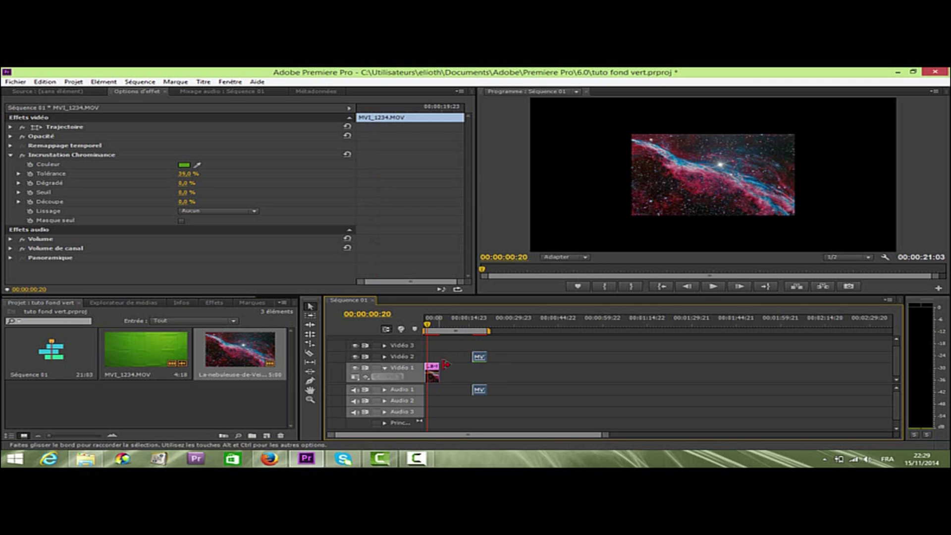
pyautogui.click(436, 370)
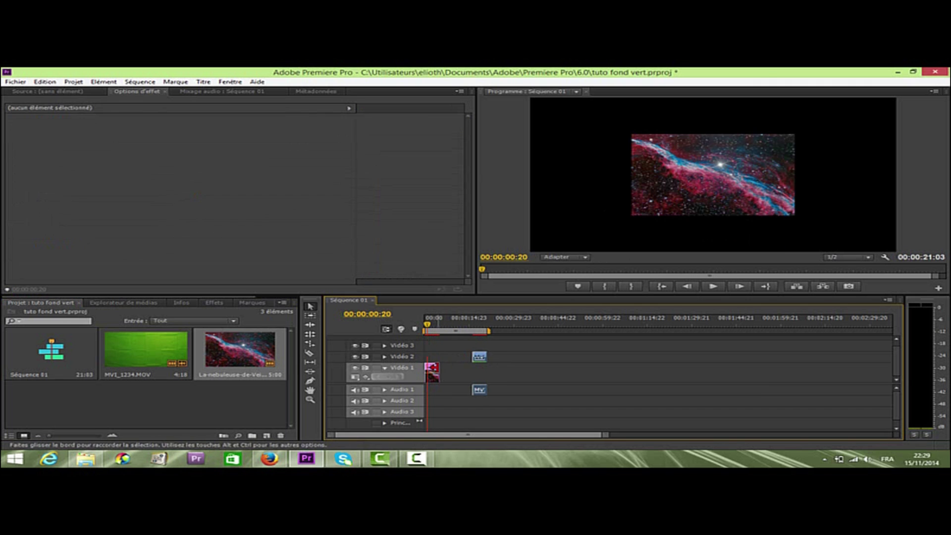
pyautogui.click(741, 182)
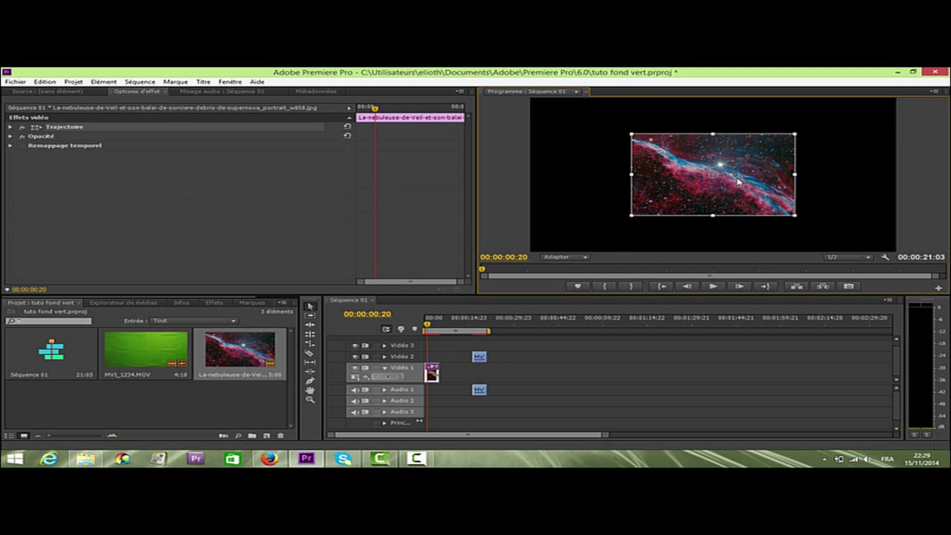
pyautogui.moveTo(631, 175); pyautogui.dragTo(531, 174)
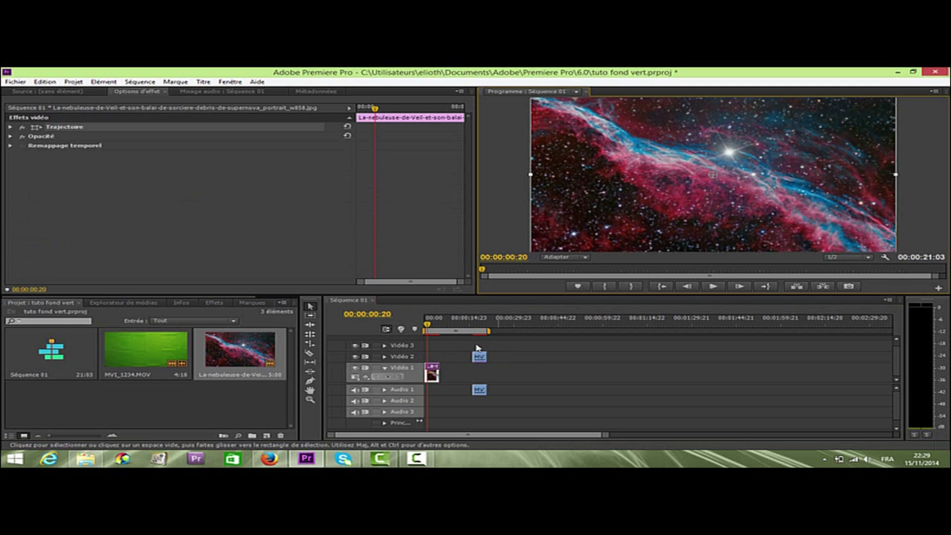
pyautogui.moveTo(480, 355); pyautogui.dragTo(433, 356)
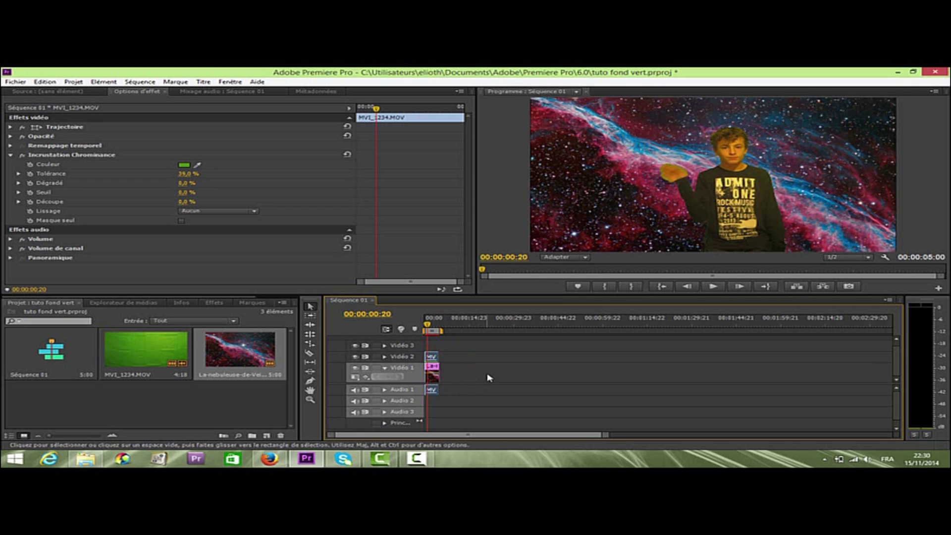
# Play the sequence to check the keyed boy against the nebula background
pyautogui.press('space')
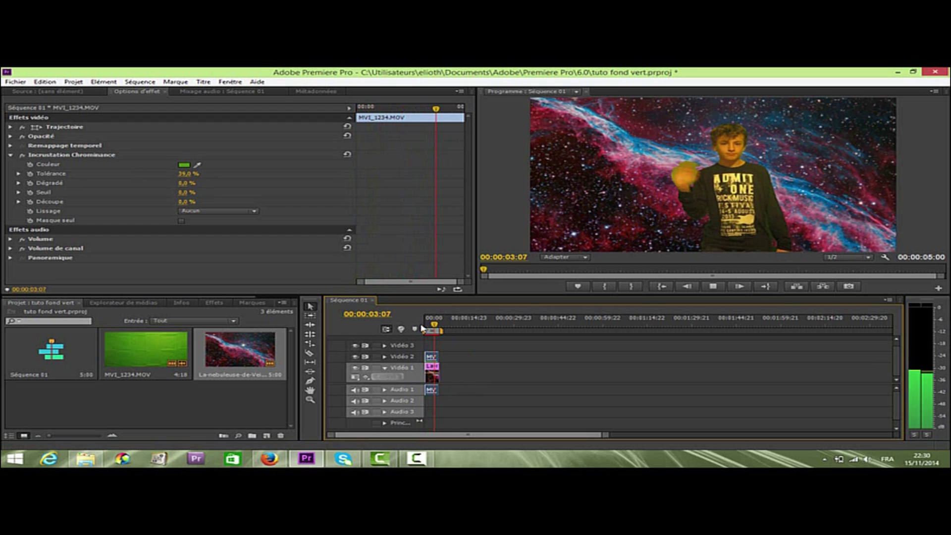
pyautogui.press('space')
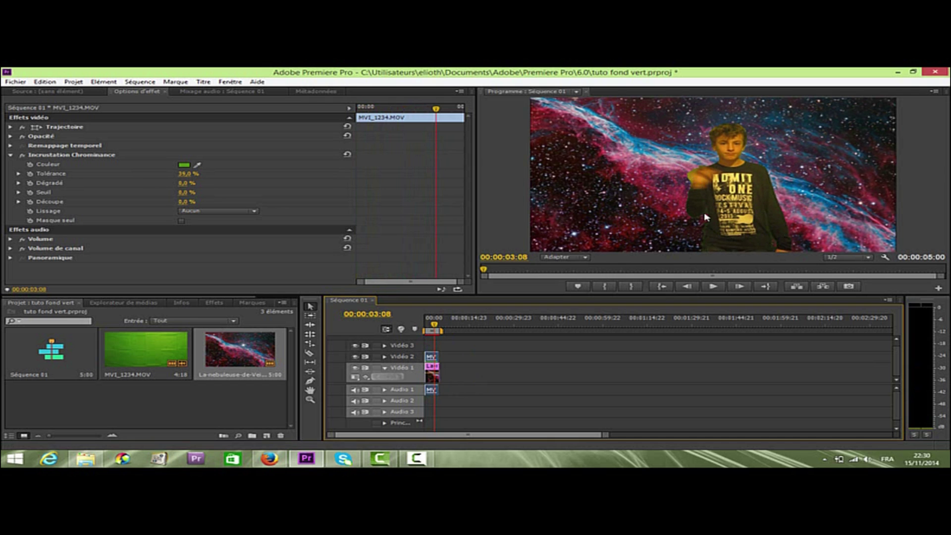
pyautogui.press('space')
pyautogui.press('space')
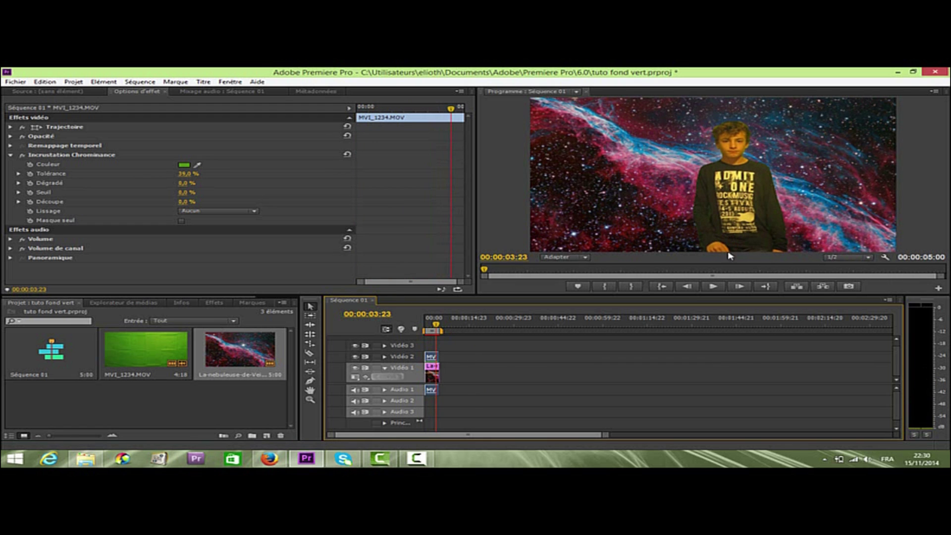